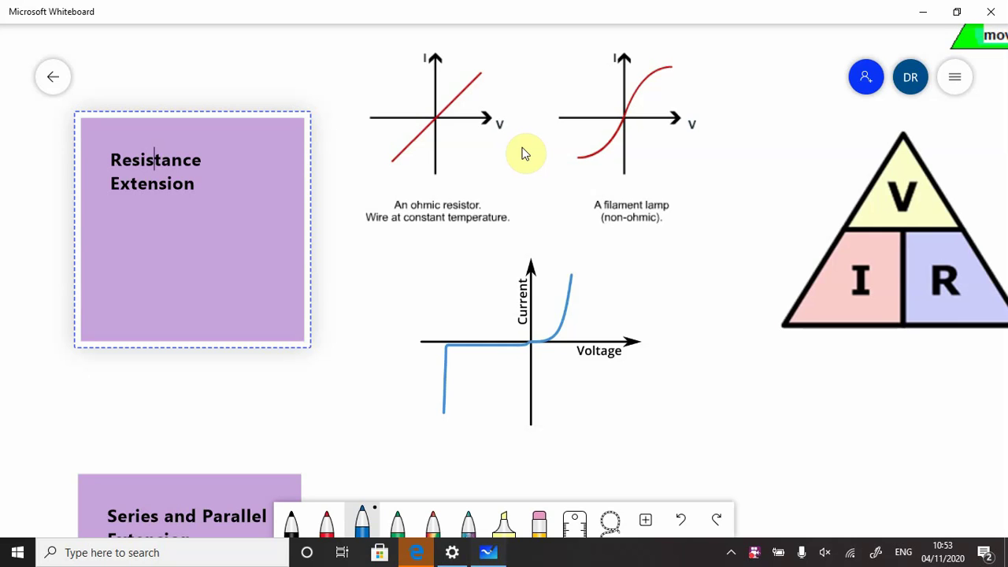
Draw a blue star beside the ohmic resistor caption and write 'Ohms' beneath it
{"action": "mouse_move", "coordinate": [329, 199]}
{"action": "left_mouse_down"}
{"action": "mouse_move", "coordinate": [354, 194]}
{"action": "mouse_move", "coordinate": [356, 217]}
{"action": "left_mouse_up"}
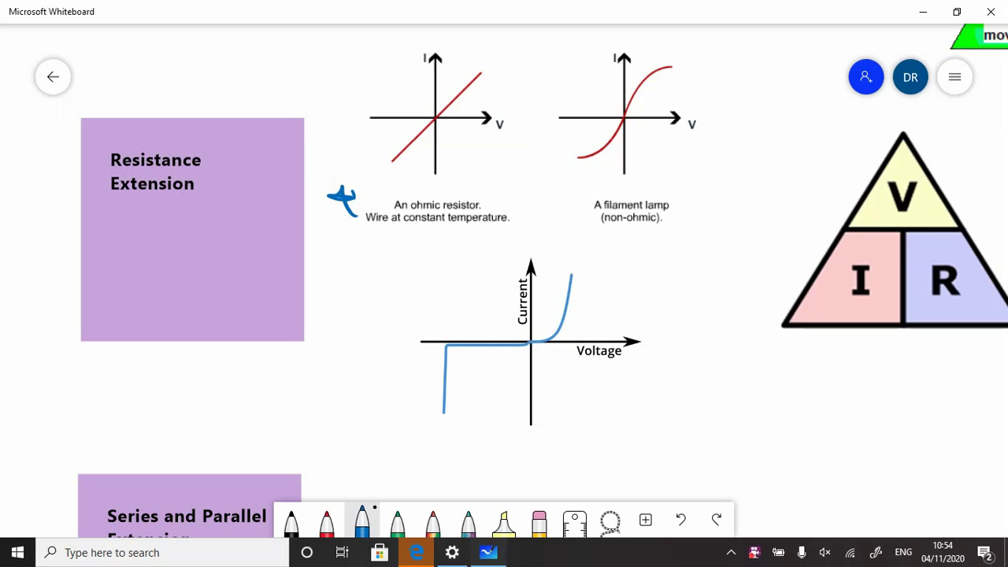
{"action": "mouse_move", "coordinate": [340, 241]}
{"action": "left_mouse_down"}
{"action": "mouse_move", "coordinate": [315, 266]}
{"action": "mouse_move", "coordinate": [340, 241]}
{"action": "left_mouse_up"}
{"action": "mouse_move", "coordinate": [356, 233]}
{"action": "left_mouse_down"}
{"action": "mouse_move", "coordinate": [354, 274]}
{"action": "mouse_move", "coordinate": [376, 275]}
{"action": "left_mouse_up"}
{"action": "left_click_drag", "start_coordinate": [370, 260], "coordinate": [407, 281]}
{"action": "left_click", "coordinate": [423, 268]}
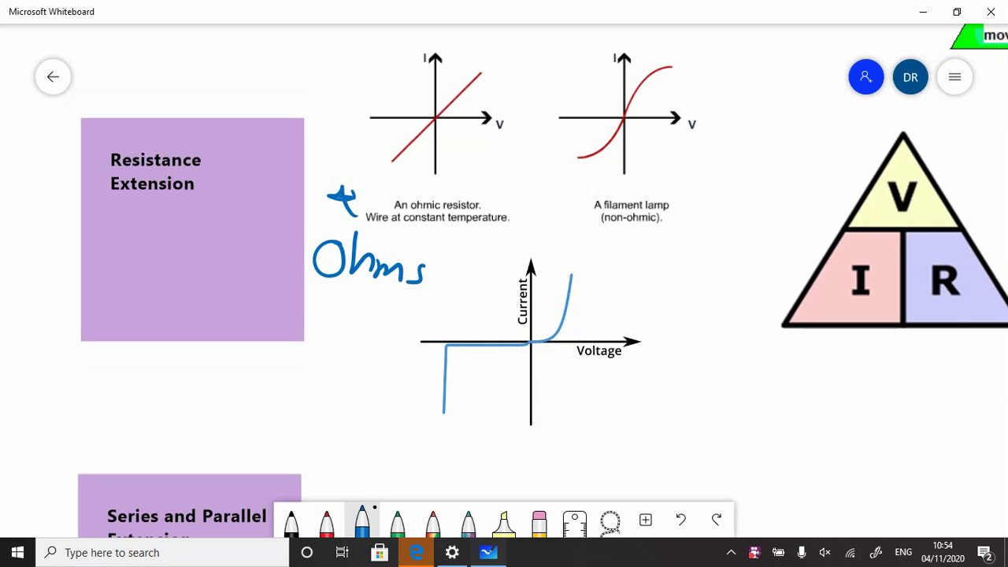
Circle the I label, V label and origin of the ohmic graph
{"action": "left_click_drag", "start_coordinate": [428, 44], "coordinate": [425, 49]}
{"action": "left_click_drag", "start_coordinate": [493, 115], "coordinate": [484, 118]}
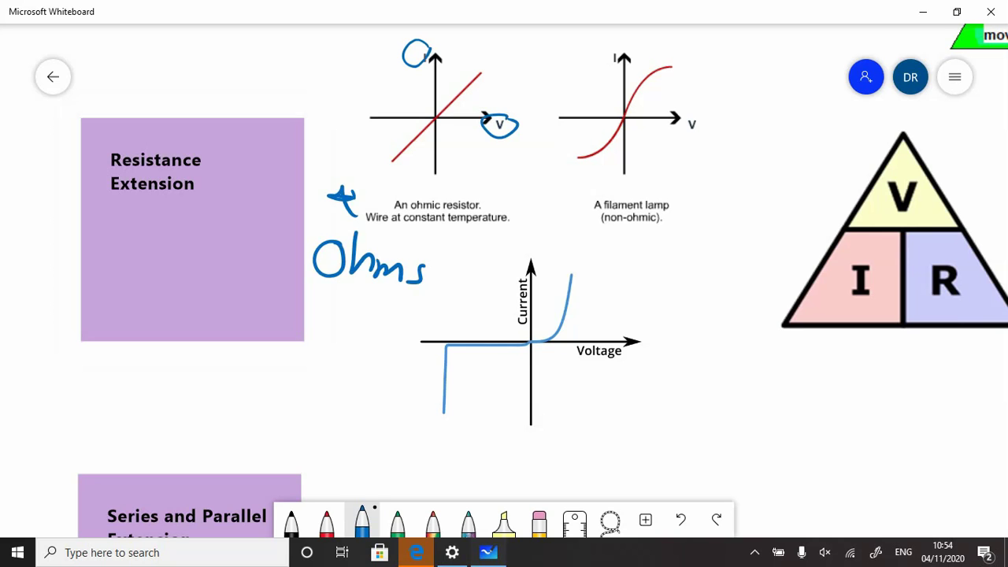
{"action": "left_click_drag", "start_coordinate": [431, 108], "coordinate": [426, 112]}
Circle the filament lamp caption, add arrows along its voltage and current axes, and mark the curve's top
{"action": "mouse_move", "coordinate": [679, 190]}
{"action": "left_mouse_down"}
{"action": "mouse_move", "coordinate": [652, 180]}
{"action": "mouse_move", "coordinate": [694, 195]}
{"action": "left_mouse_up"}
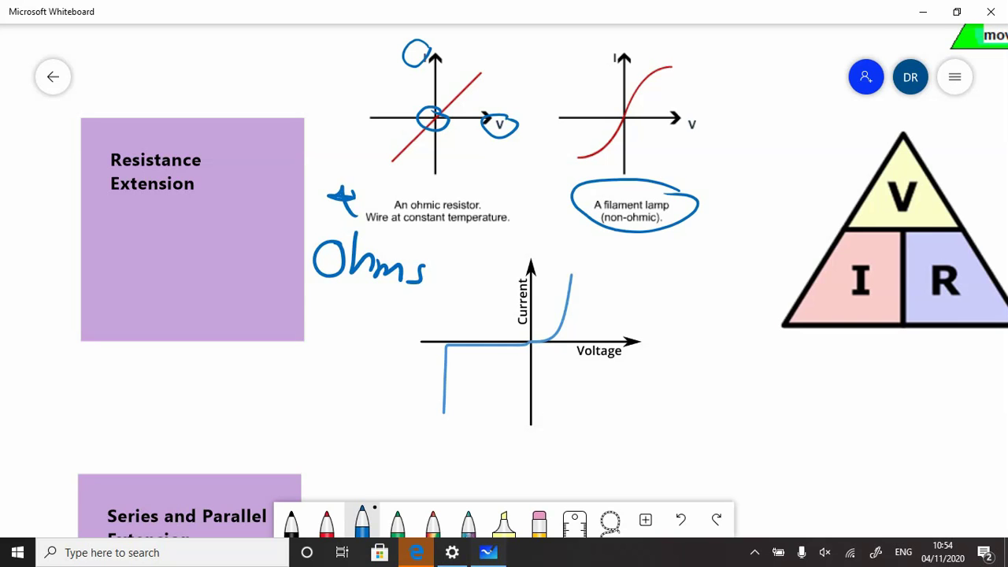
{"action": "mouse_move", "coordinate": [639, 134]}
{"action": "left_mouse_down"}
{"action": "mouse_move", "coordinate": [687, 135]}
{"action": "mouse_move", "coordinate": [680, 124]}
{"action": "mouse_move", "coordinate": [682, 152]}
{"action": "left_mouse_up"}
{"action": "mouse_move", "coordinate": [596, 104]}
{"action": "left_mouse_down"}
{"action": "mouse_move", "coordinate": [599, 71]}
{"action": "mouse_move", "coordinate": [582, 77]}
{"action": "left_mouse_up"}
{"action": "left_click_drag", "start_coordinate": [676, 79], "coordinate": [656, 87]}
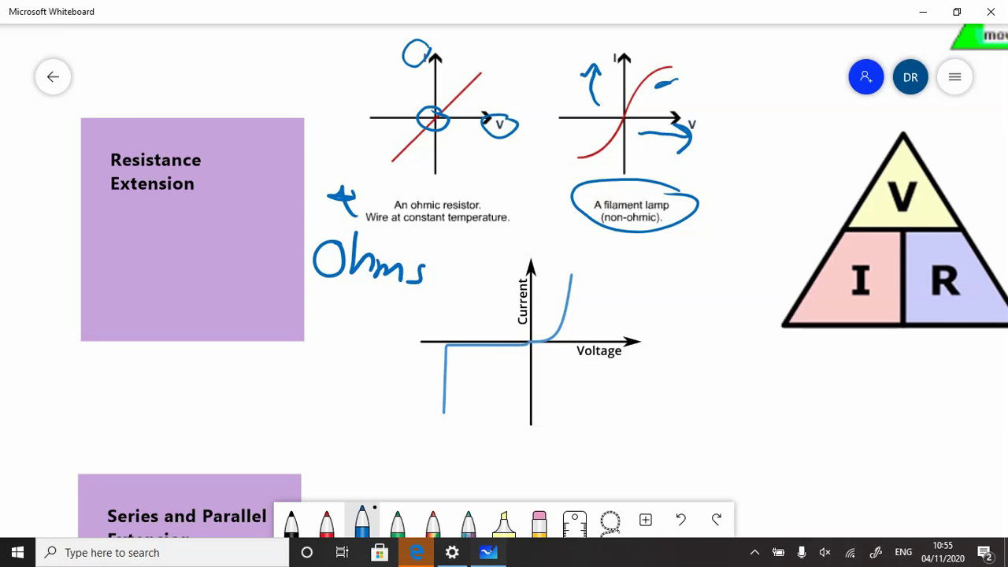
Sketch an S-curve beside the lamp graph, circle its origin, and arrow down-left from the ohmic origin
{"action": "left_click_drag", "start_coordinate": [790, 74], "coordinate": [713, 144]}
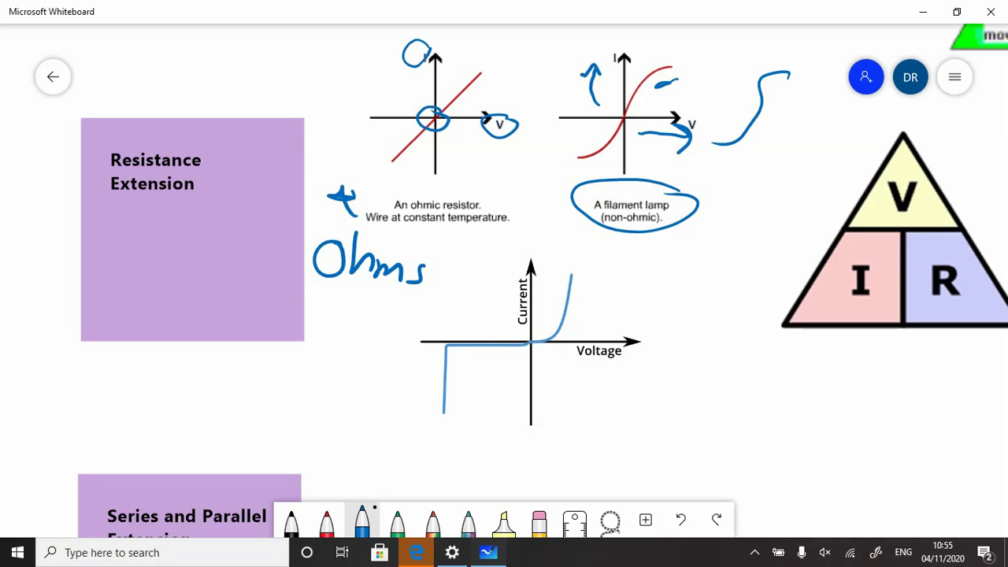
{"action": "mouse_move", "coordinate": [618, 115]}
{"action": "left_mouse_down"}
{"action": "mouse_move", "coordinate": [592, 170]}
{"action": "mouse_move", "coordinate": [630, 119]}
{"action": "left_mouse_up"}
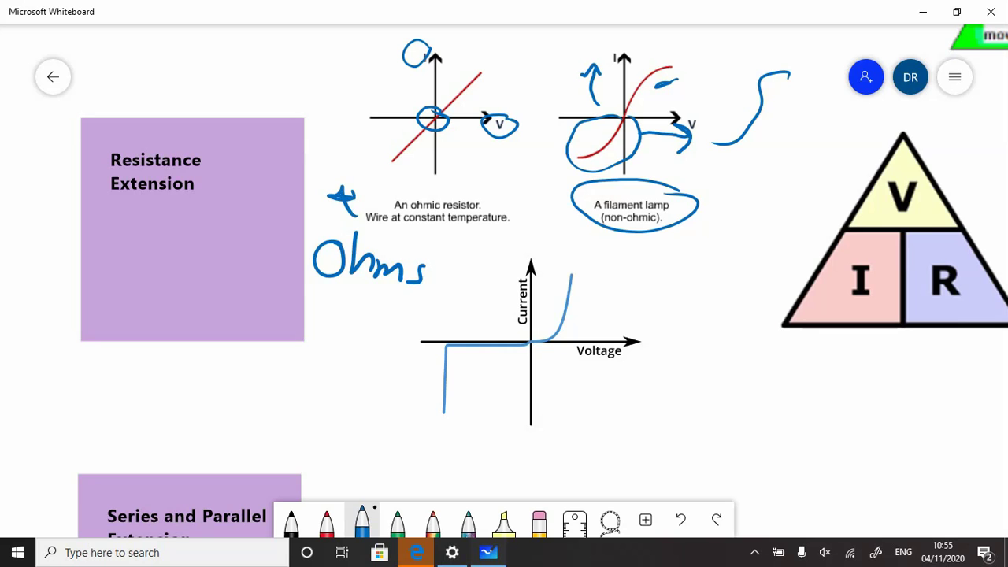
{"action": "mouse_move", "coordinate": [430, 144]}
{"action": "left_mouse_down"}
{"action": "mouse_move", "coordinate": [403, 179]}
{"action": "mouse_move", "coordinate": [415, 182]}
{"action": "left_mouse_up"}
Write 'Diodes' below 'Ohms' and draw a diode symbol with its lead line to its left
{"action": "left_click_drag", "start_coordinate": [270, 361], "coordinate": [265, 399]}
{"action": "left_click_drag", "start_coordinate": [307, 384], "coordinate": [304, 400]}
{"action": "left_click_drag", "start_coordinate": [327, 386], "coordinate": [330, 387]}
{"action": "left_click_drag", "start_coordinate": [350, 384], "coordinate": [376, 406]}
{"action": "mouse_move", "coordinate": [175, 342]}
{"action": "left_mouse_down"}
{"action": "mouse_move", "coordinate": [144, 406]}
{"action": "mouse_move", "coordinate": [188, 351]}
{"action": "mouse_move", "coordinate": [150, 362]}
{"action": "mouse_move", "coordinate": [170, 360]}
{"action": "mouse_move", "coordinate": [145, 397]}
{"action": "left_mouse_up"}
{"action": "mouse_move", "coordinate": [145, 359]}
{"action": "left_mouse_down"}
{"action": "mouse_move", "coordinate": [161, 369]}
{"action": "mouse_move", "coordinate": [138, 402]}
{"action": "left_mouse_up"}
{"action": "mouse_move", "coordinate": [74, 378]}
{"action": "left_mouse_down"}
{"action": "mouse_move", "coordinate": [145, 381]}
{"action": "mouse_move", "coordinate": [165, 417]}
{"action": "left_mouse_up"}
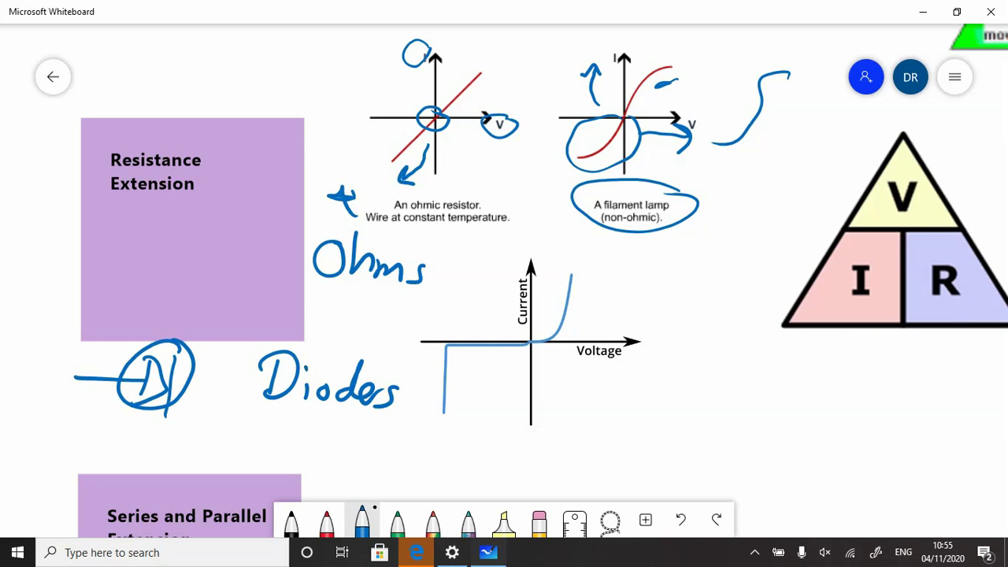
Circle the diode curve's flat negative part and steep breakdown section, marking the bottom of the drop
{"action": "mouse_move", "coordinate": [525, 331]}
{"action": "left_mouse_down"}
{"action": "mouse_move", "coordinate": [471, 328]}
{"action": "mouse_move", "coordinate": [523, 359]}
{"action": "mouse_move", "coordinate": [526, 334]}
{"action": "left_mouse_up"}
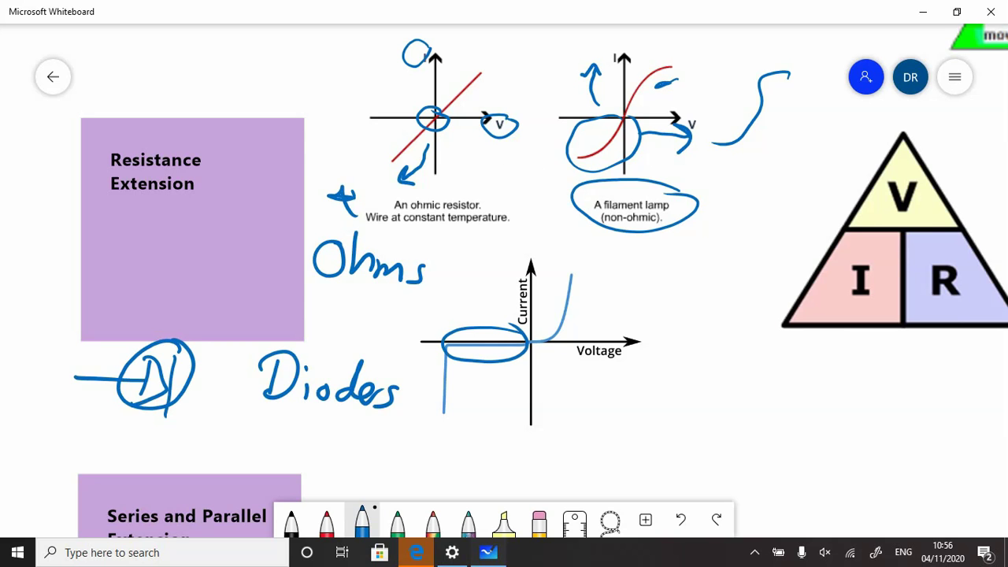
{"action": "left_click_drag", "start_coordinate": [459, 424], "coordinate": [424, 422]}
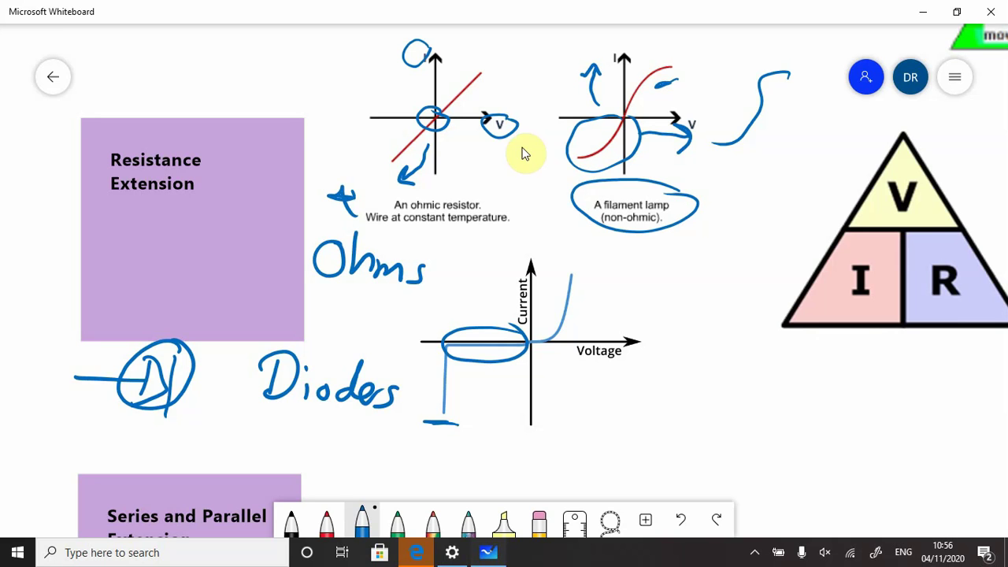
{"action": "left_click_drag", "start_coordinate": [439, 346], "coordinate": [446, 351]}
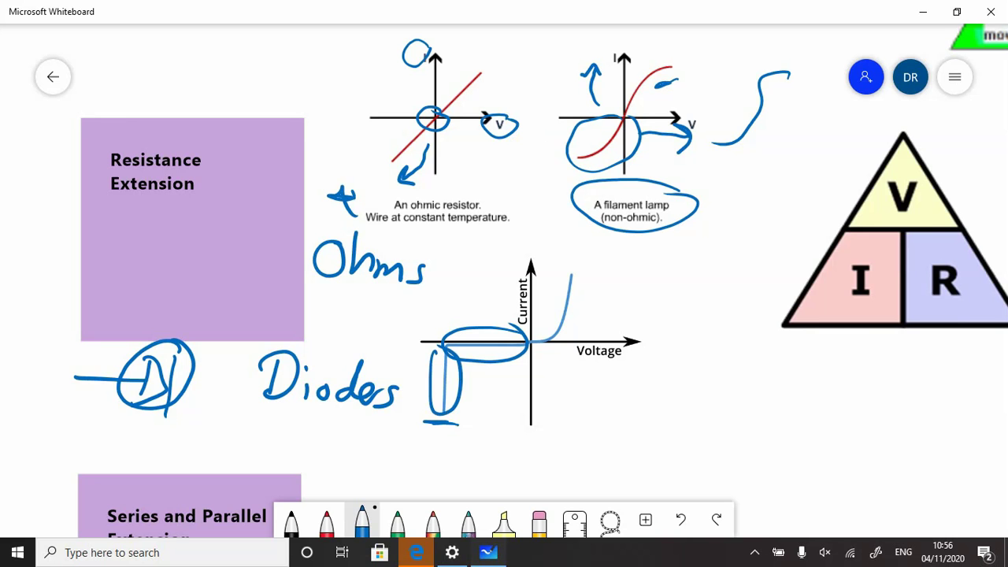
In red ink, mark gradients on the ohmic line and lamp curve top, and circle I and V in the VIR triangle
{"action": "left_click", "coordinate": [327, 521]}
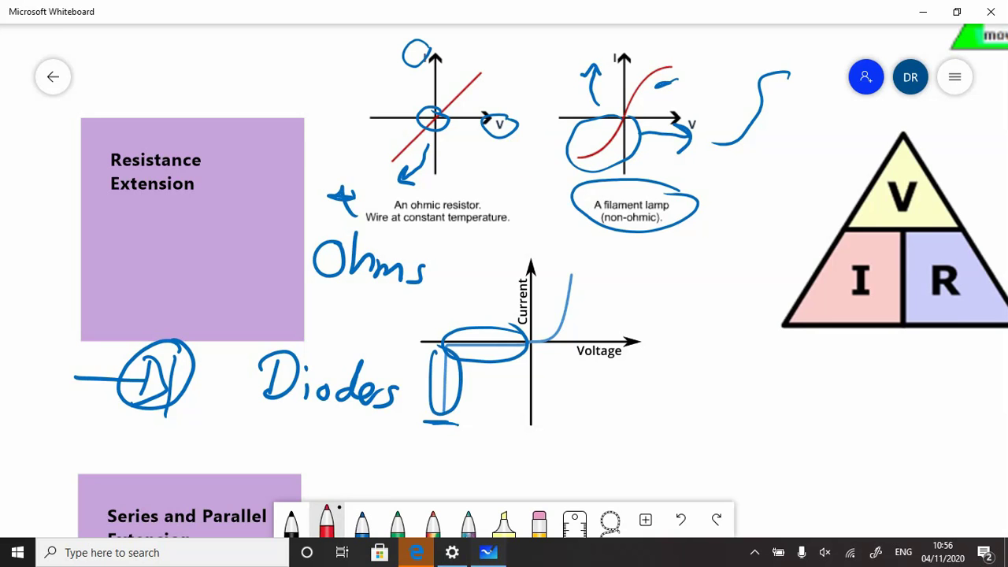
{"action": "mouse_move", "coordinate": [476, 83]}
{"action": "left_mouse_down"}
{"action": "mouse_move", "coordinate": [473, 107]}
{"action": "mouse_move", "coordinate": [444, 104]}
{"action": "left_mouse_up"}
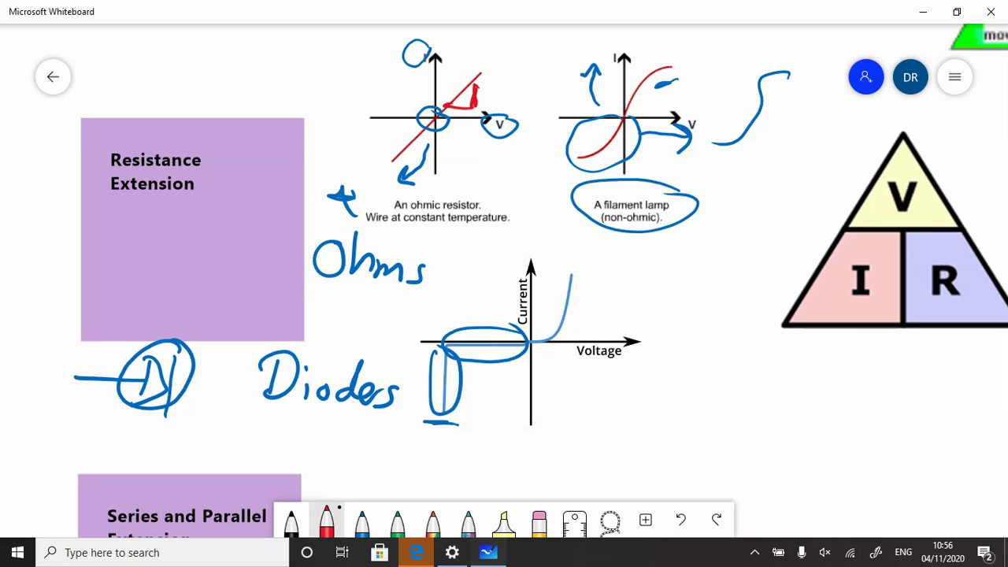
{"action": "mouse_move", "coordinate": [872, 248]}
{"action": "left_mouse_down"}
{"action": "mouse_move", "coordinate": [822, 262]}
{"action": "mouse_move", "coordinate": [888, 269]}
{"action": "left_mouse_up"}
{"action": "mouse_move", "coordinate": [912, 169]}
{"action": "left_mouse_down"}
{"action": "mouse_move", "coordinate": [882, 211]}
{"action": "mouse_move", "coordinate": [939, 181]}
{"action": "left_mouse_up"}
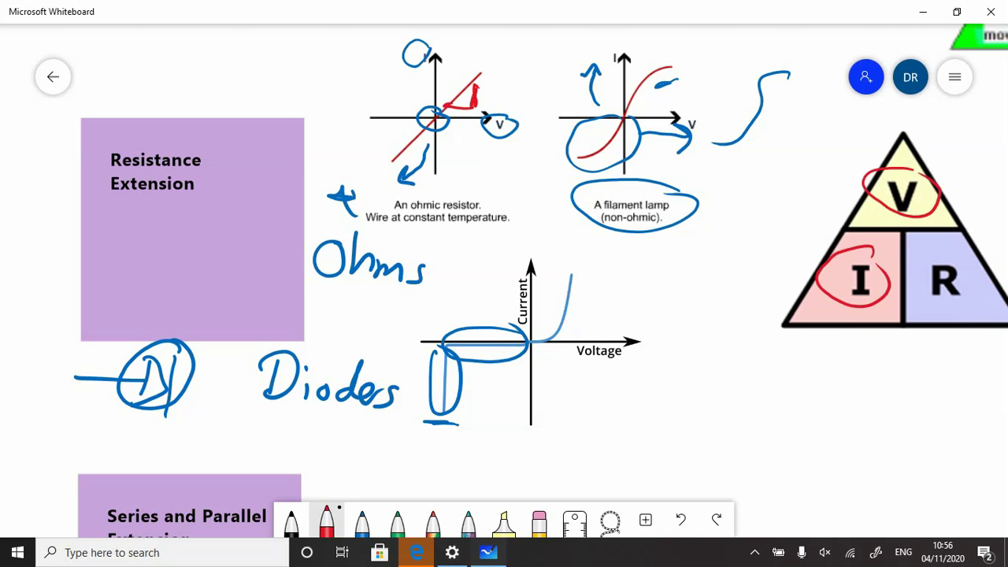
{"action": "left_click_drag", "start_coordinate": [643, 89], "coordinate": [627, 115]}
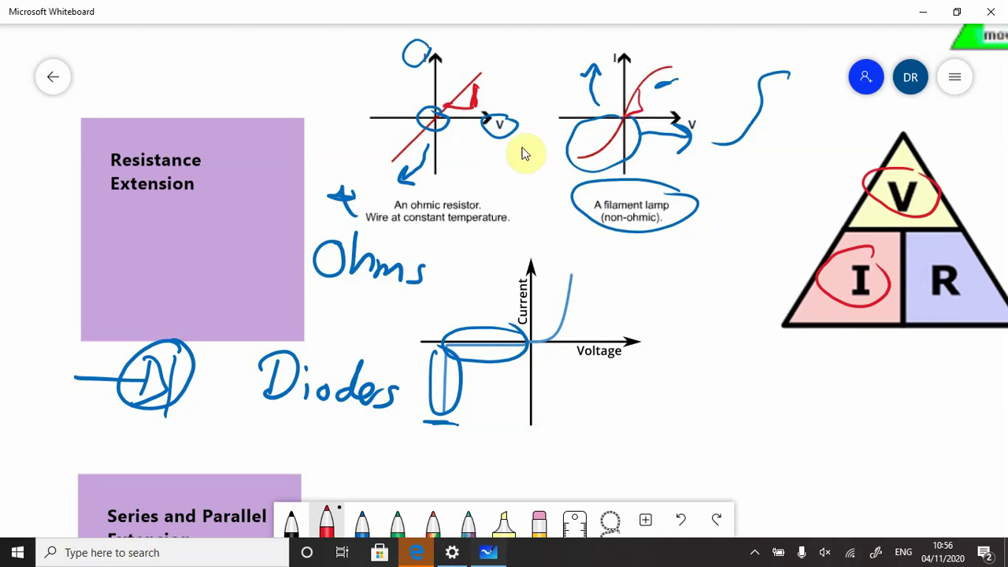
{"action": "left_click_drag", "start_coordinate": [677, 73], "coordinate": [638, 77]}
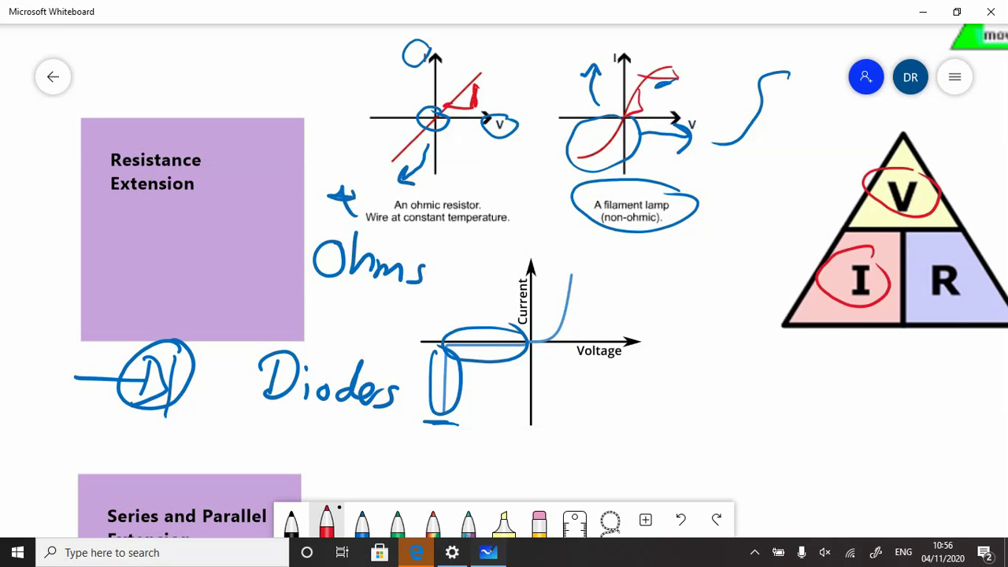